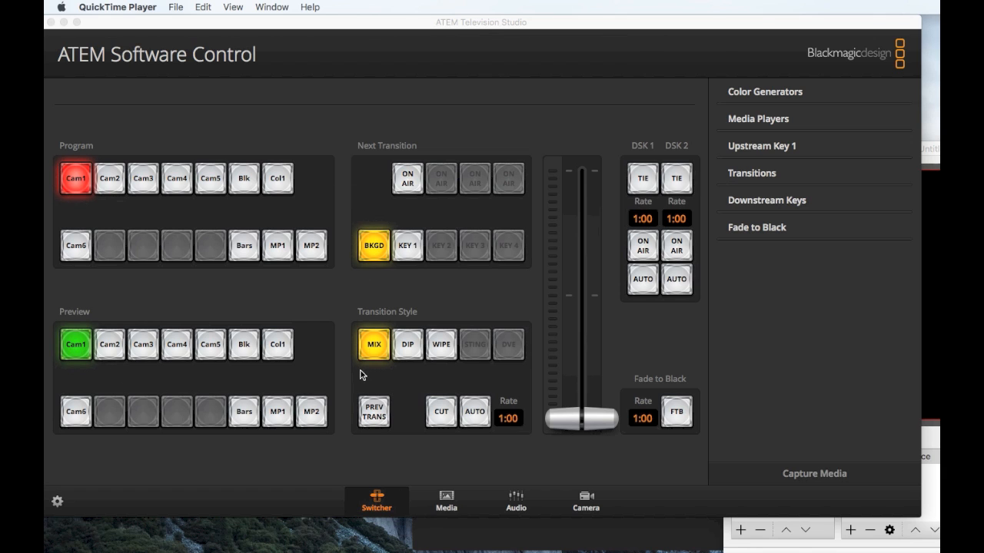
# - Review Upstream Key 1's luma and chroma settings, glance at the audio mixer, and return to the chroma view
pyautogui.click(763, 146)
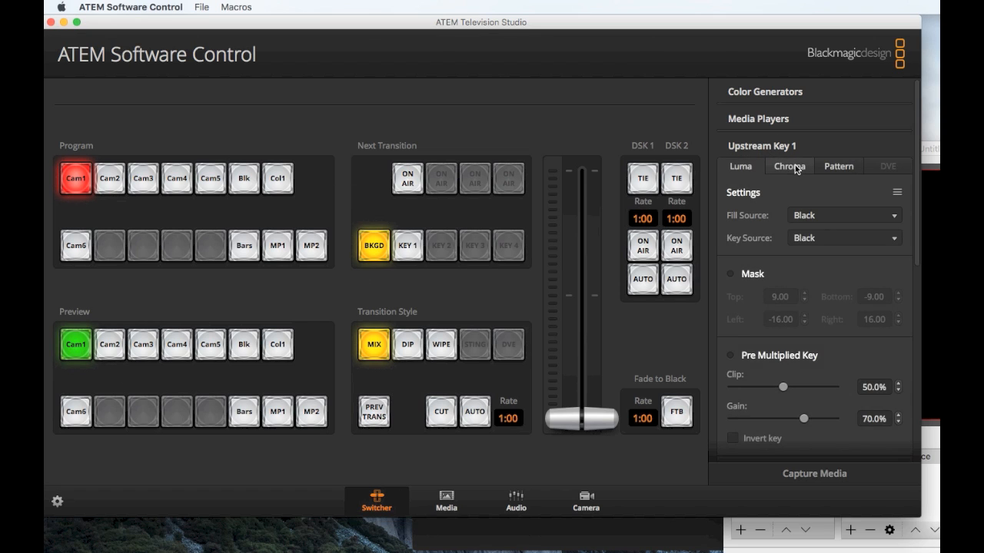
pyautogui.click(789, 166)
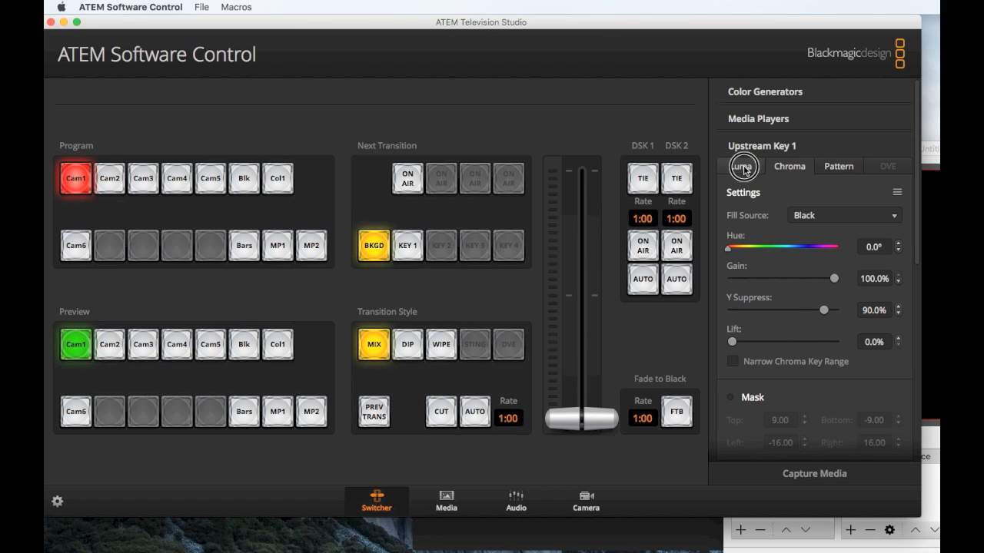
pyautogui.click(741, 166)
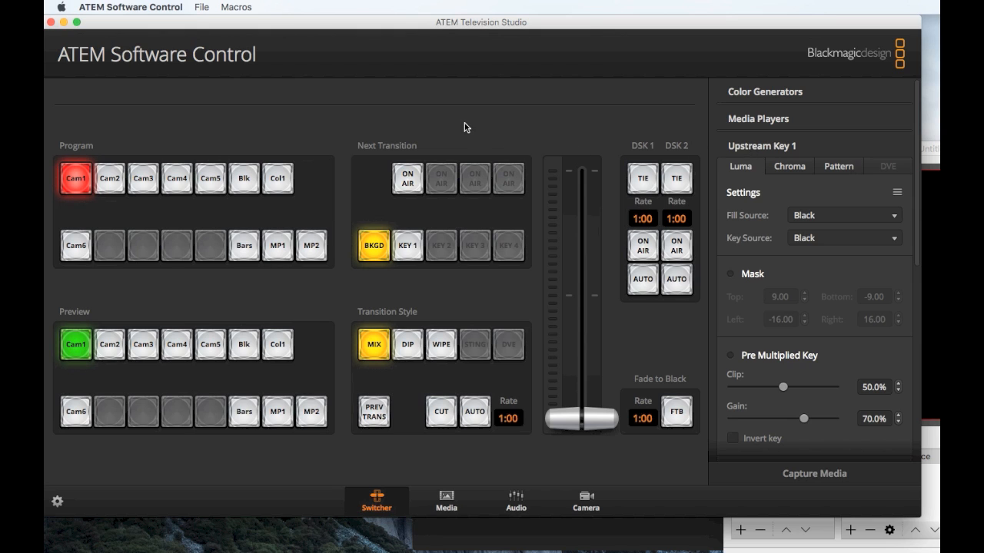
pyautogui.click(523, 492)
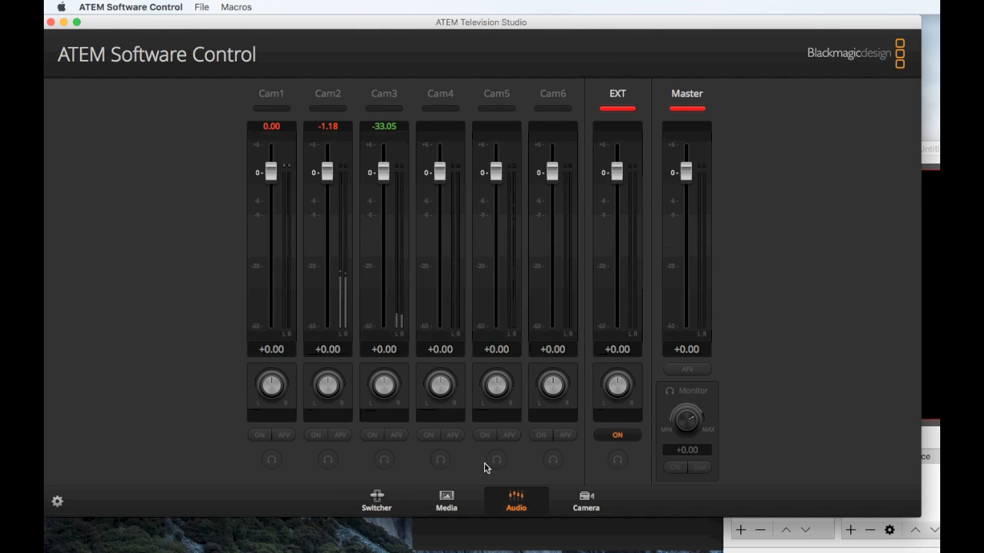
pyautogui.click(377, 503)
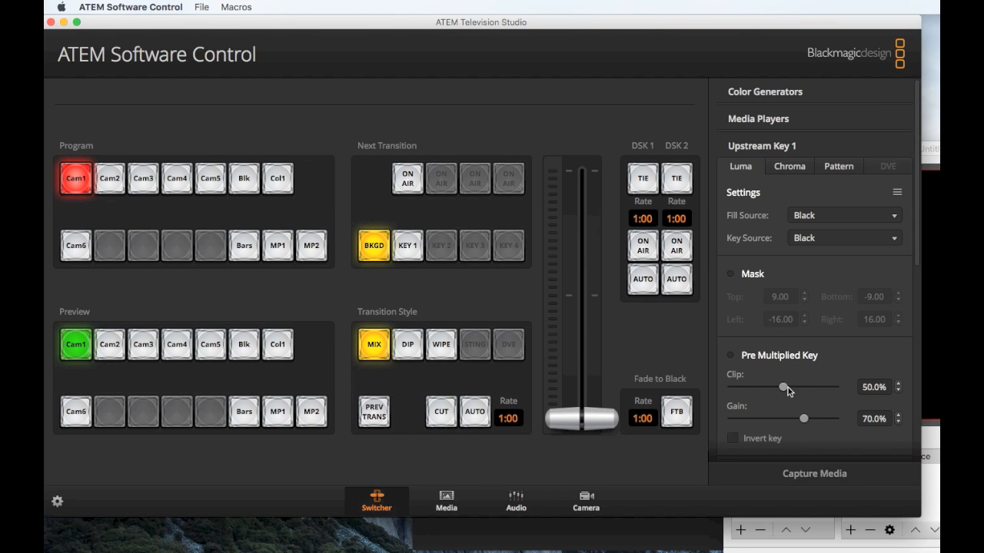
pyautogui.click(790, 167)
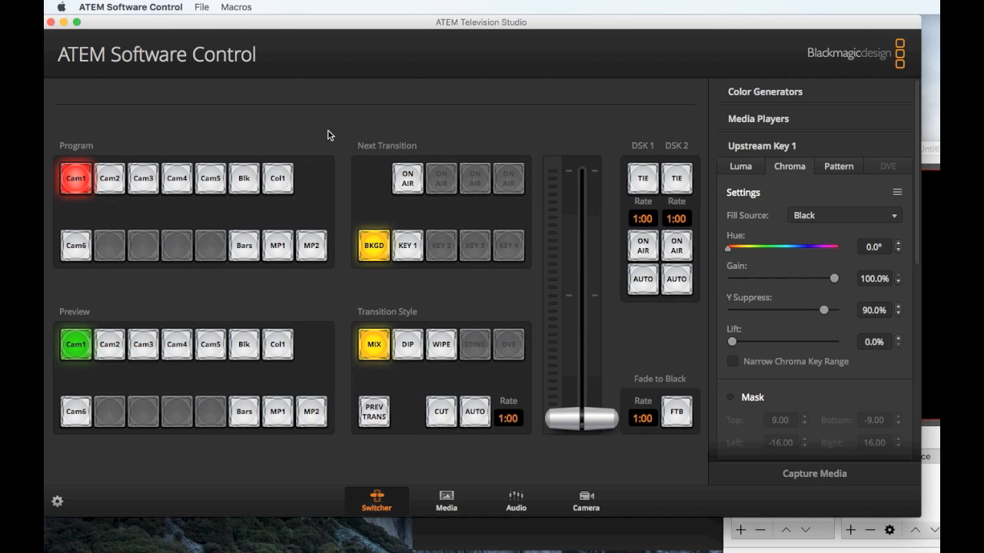
# - Start File > Restore and browse into Documents > ATEM Autosave
pyautogui.click(203, 10)
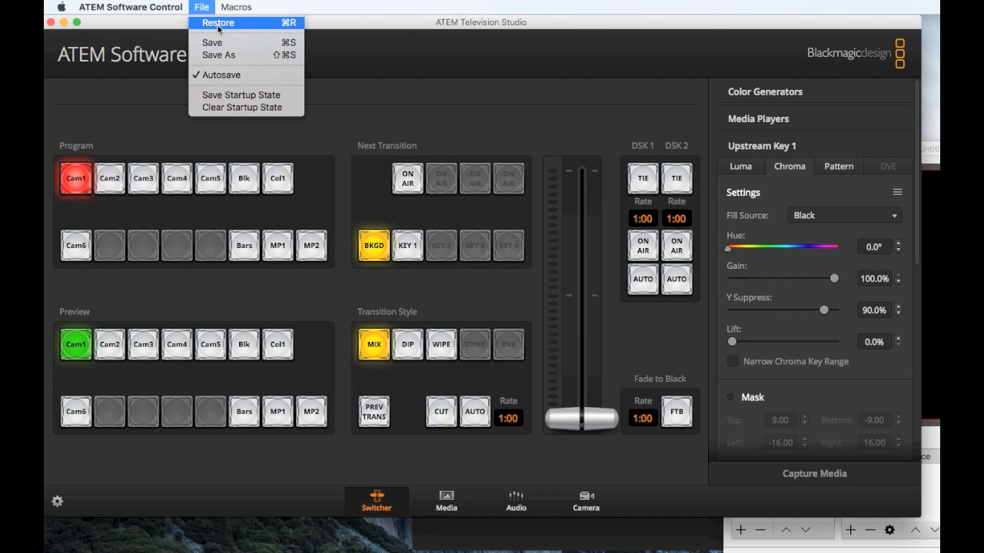
pyautogui.click(218, 25)
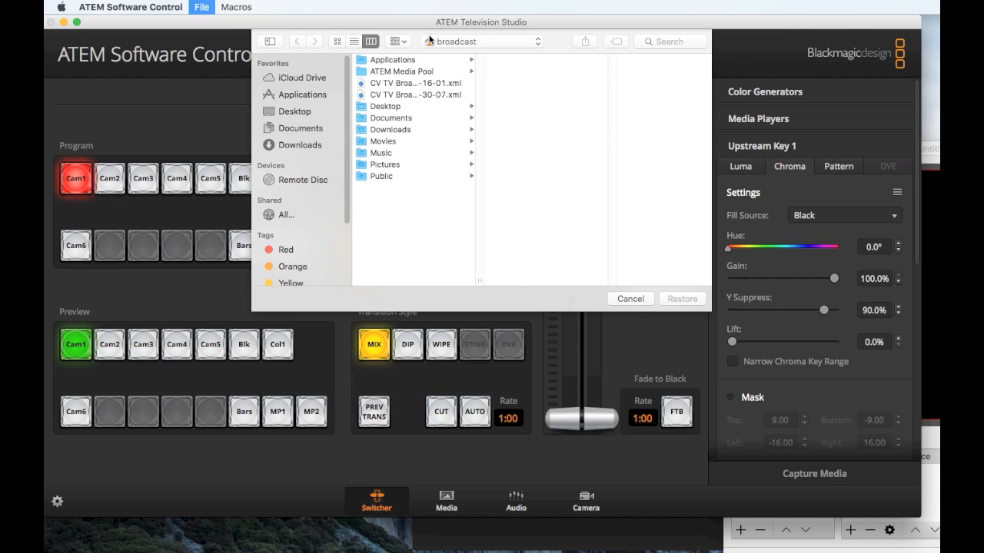
pyautogui.click(292, 131)
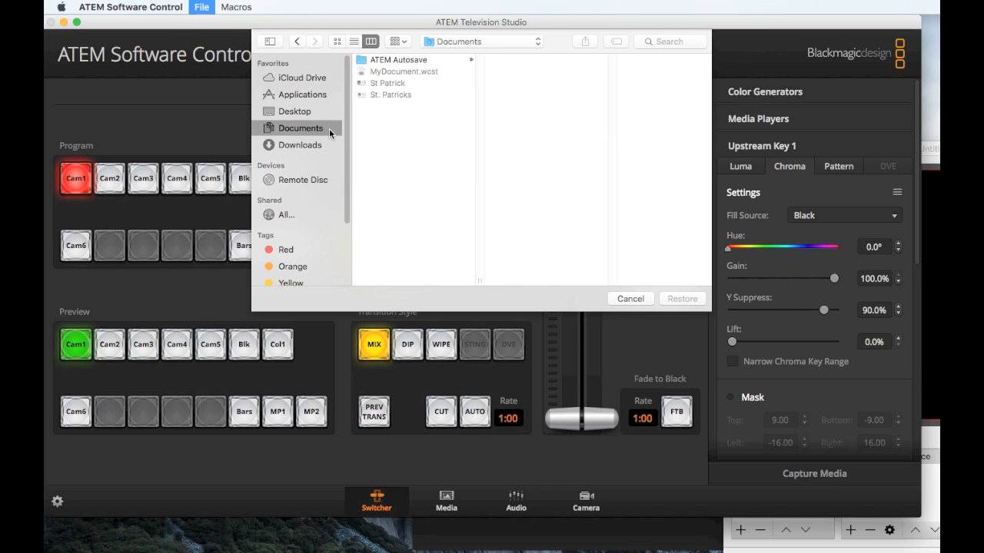
pyautogui.click(403, 60)
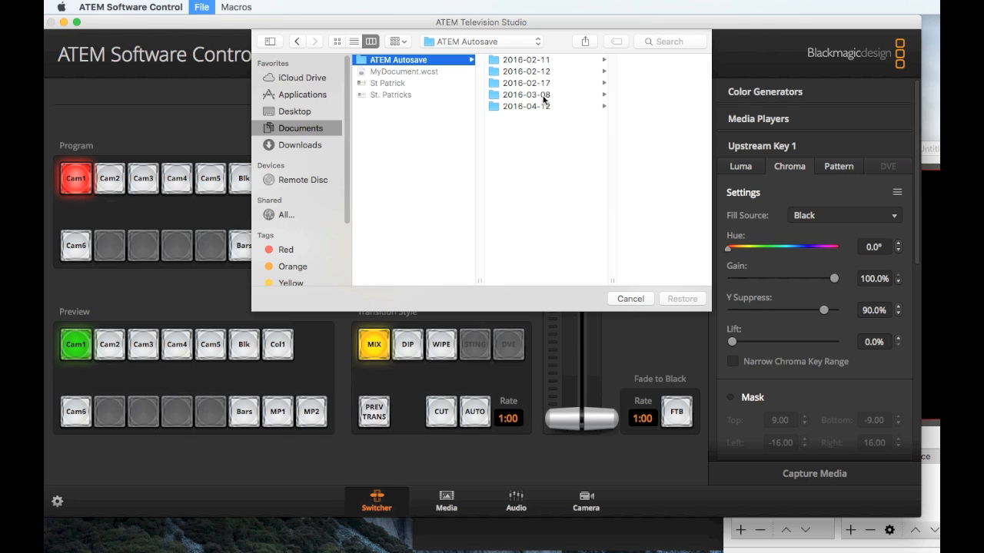
pyautogui.click(529, 72)
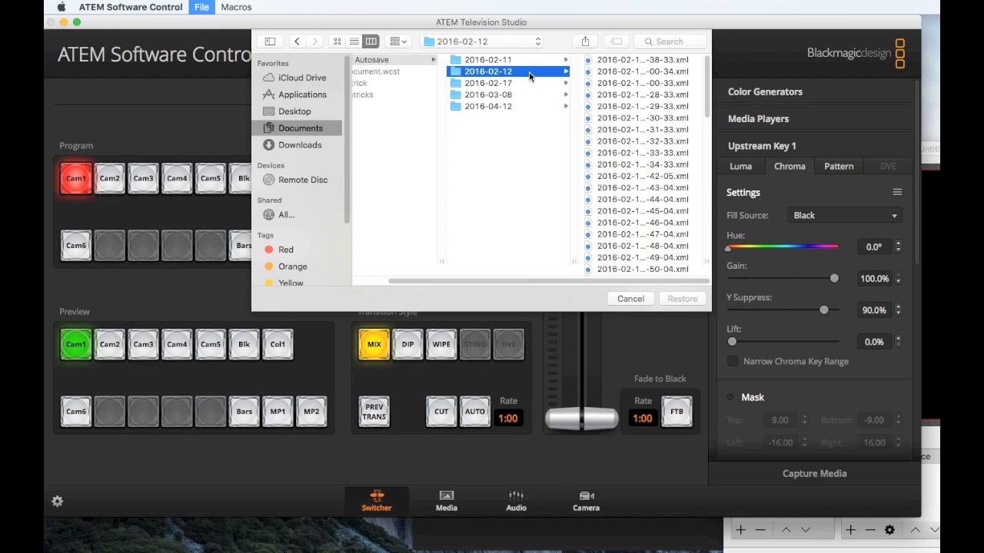
pyautogui.scroll(-10, 634, 144)
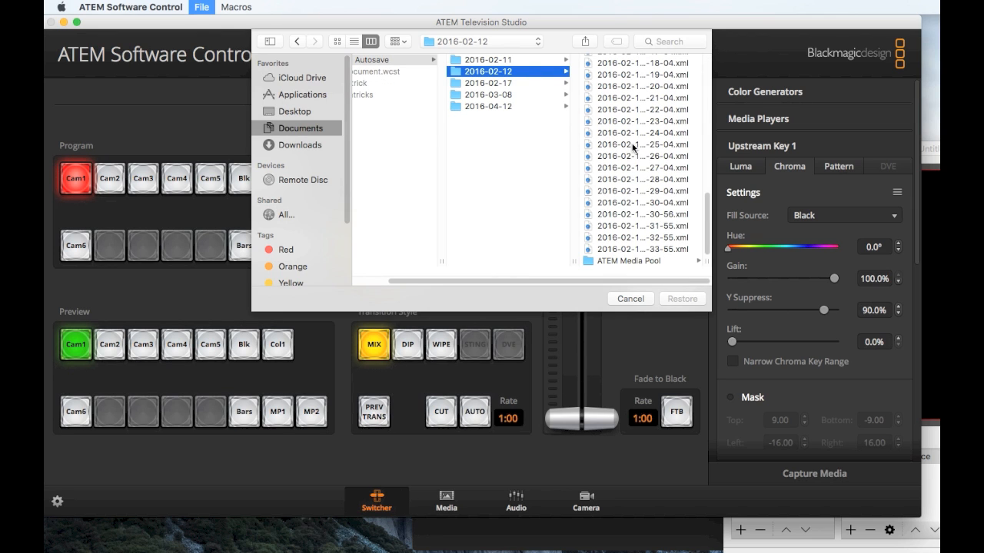
pyautogui.click(624, 238)
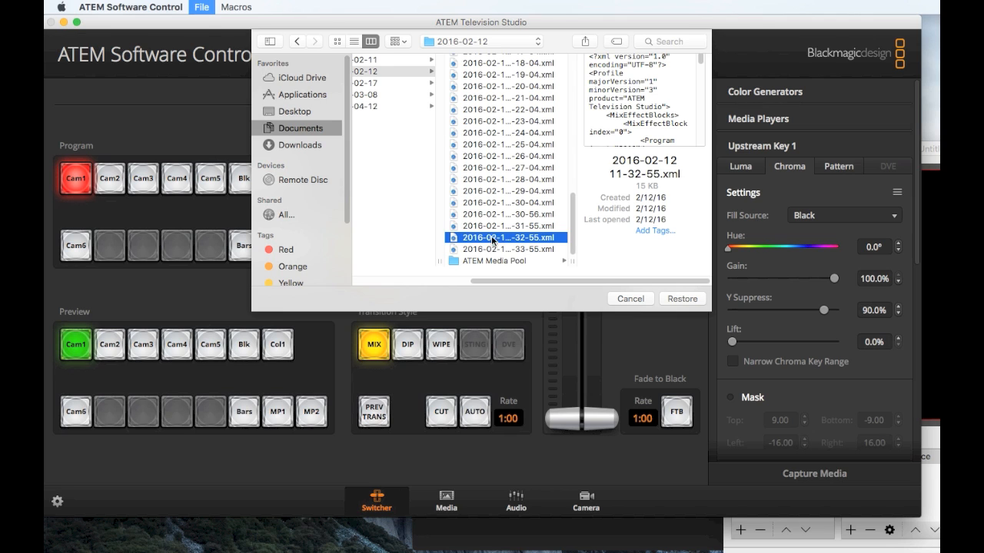
pyautogui.click(682, 299)
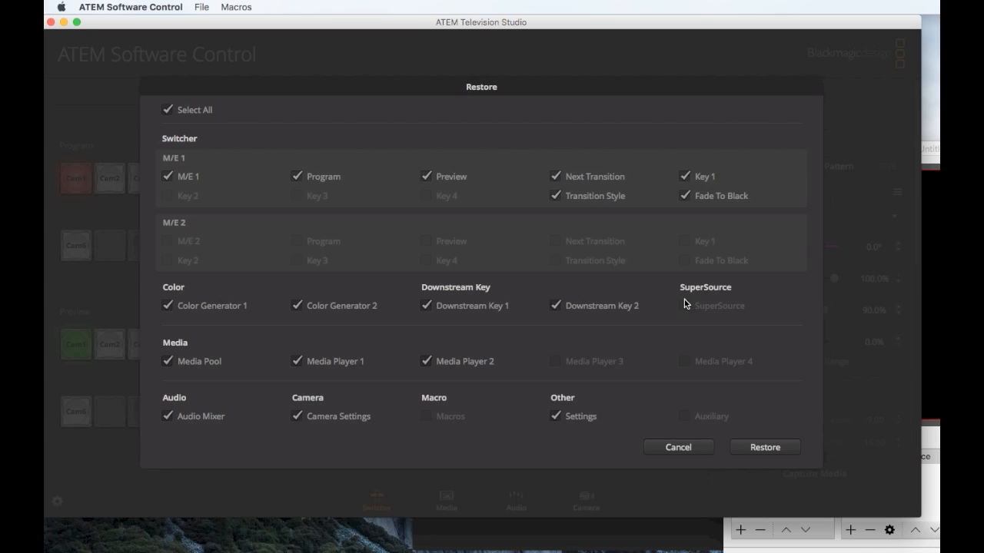
# - Confirm restoring all checked setting categories from the autosave
pyautogui.click(765, 447)
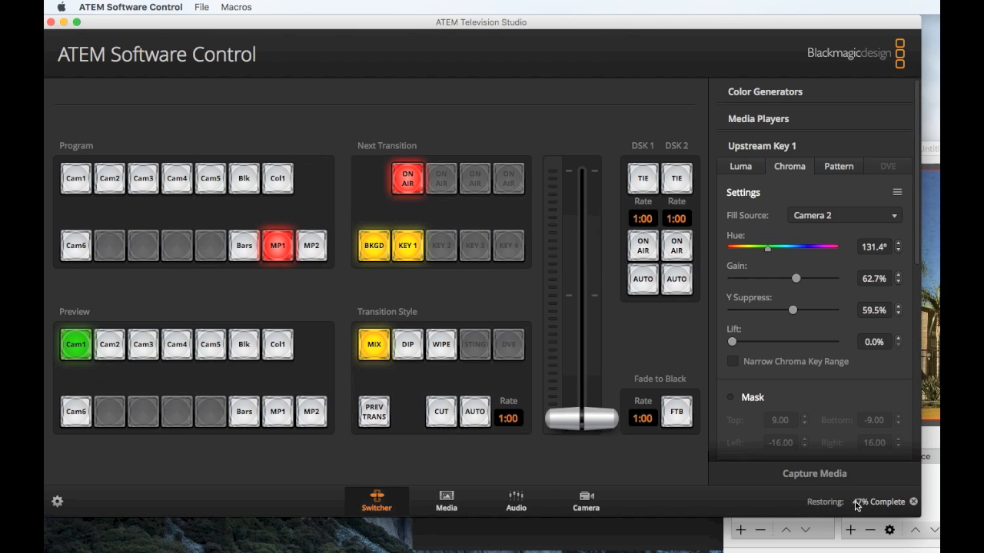
# - Verify the restored media pool stills and audio mixer, then return to the Switcher page
pyautogui.click(445, 499)
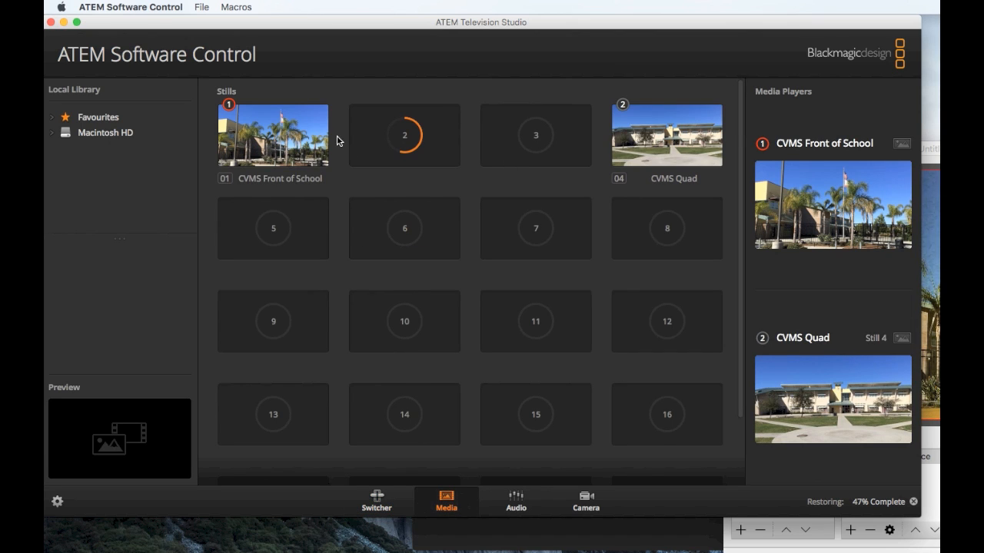
pyautogui.moveTo(404, 135)
pyautogui.click(520, 508)
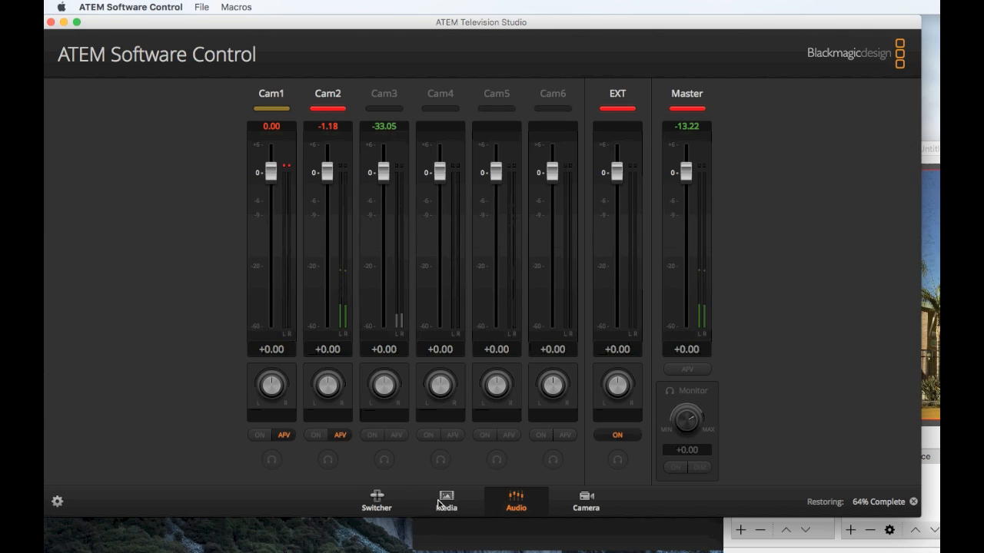
pyautogui.click(377, 502)
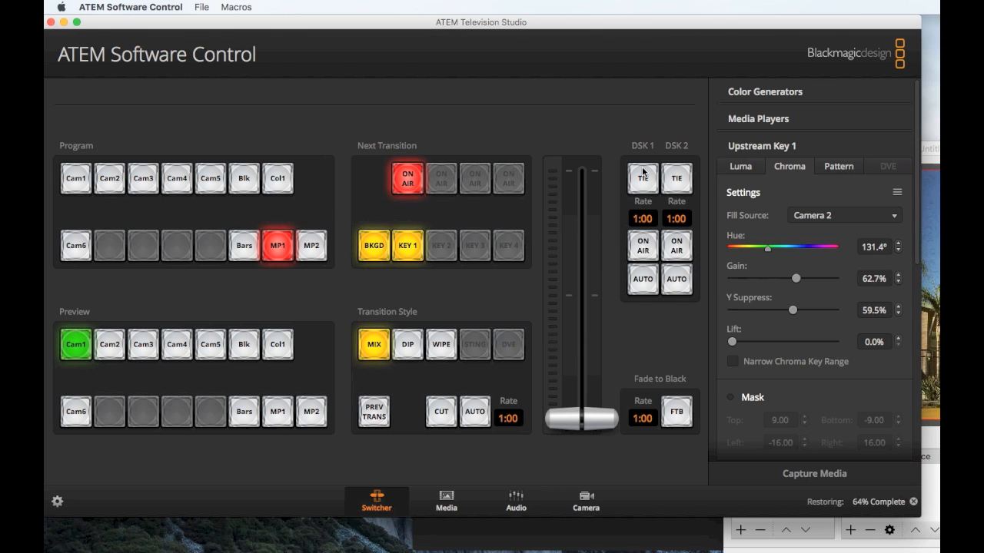